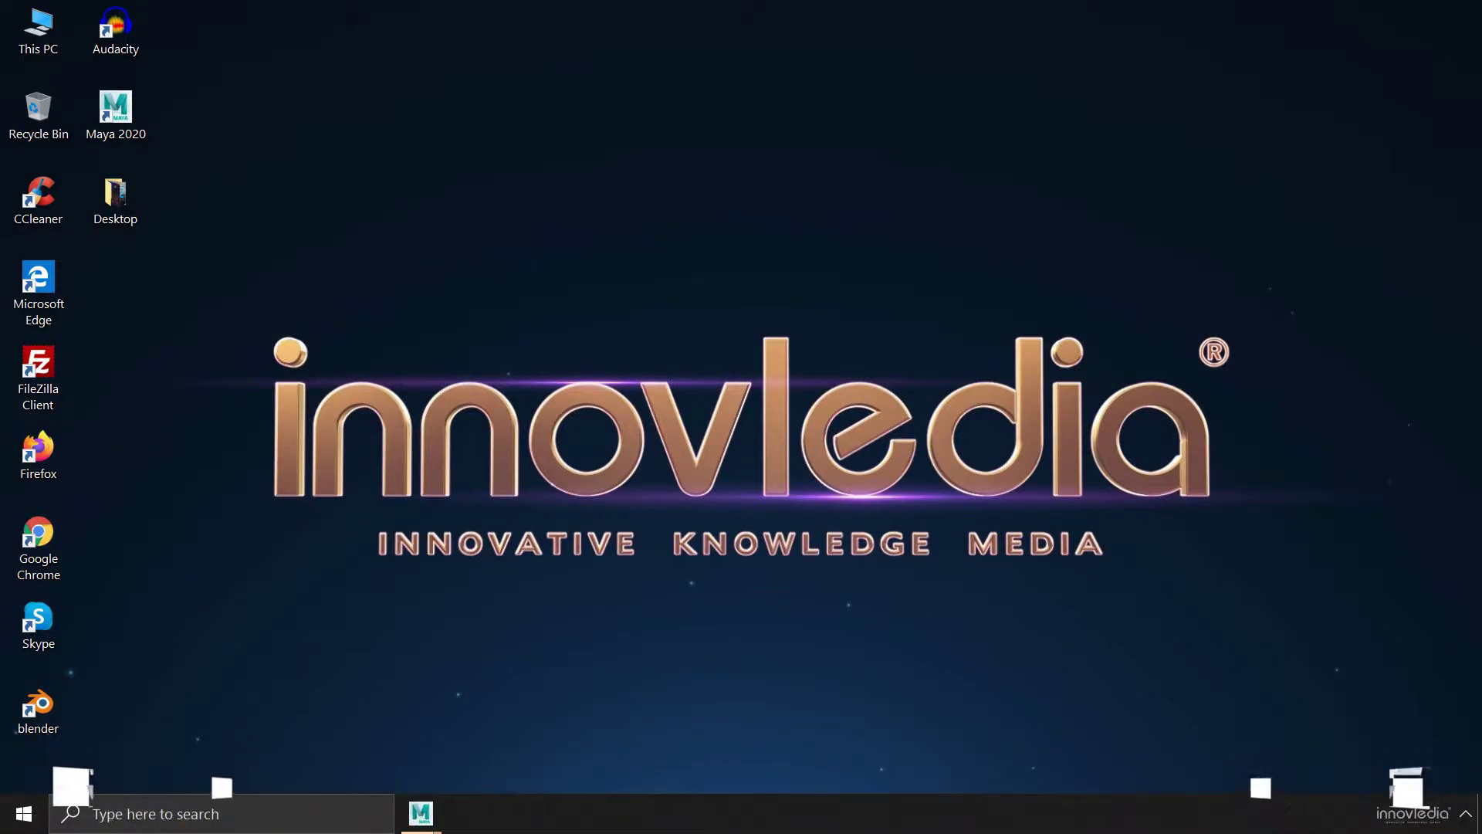
Step: Restore the untitled Maya scene from the taskbar and check the menu set stays on Modeling
left_click(414, 827)
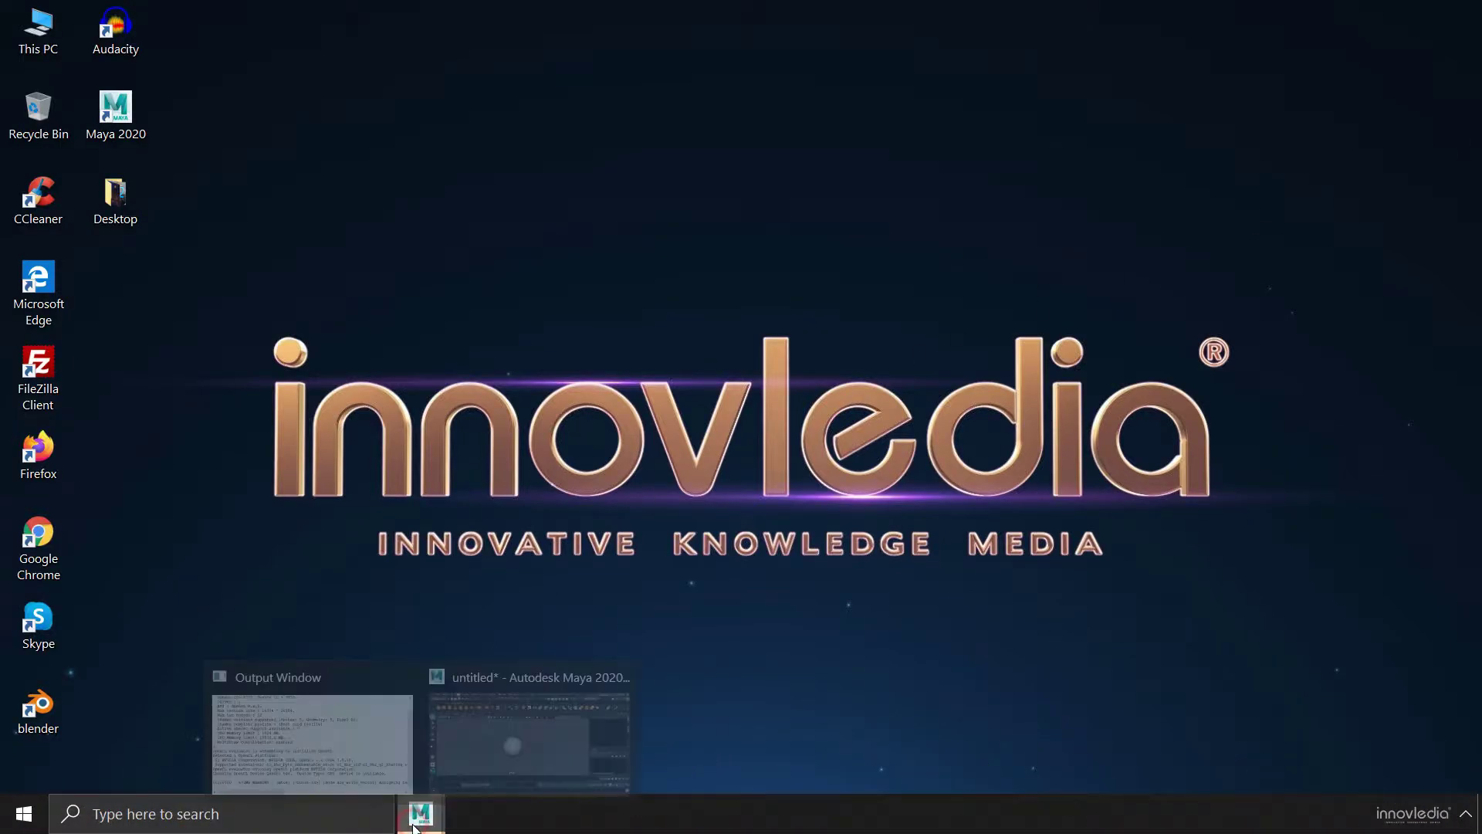
left_click(513, 753)
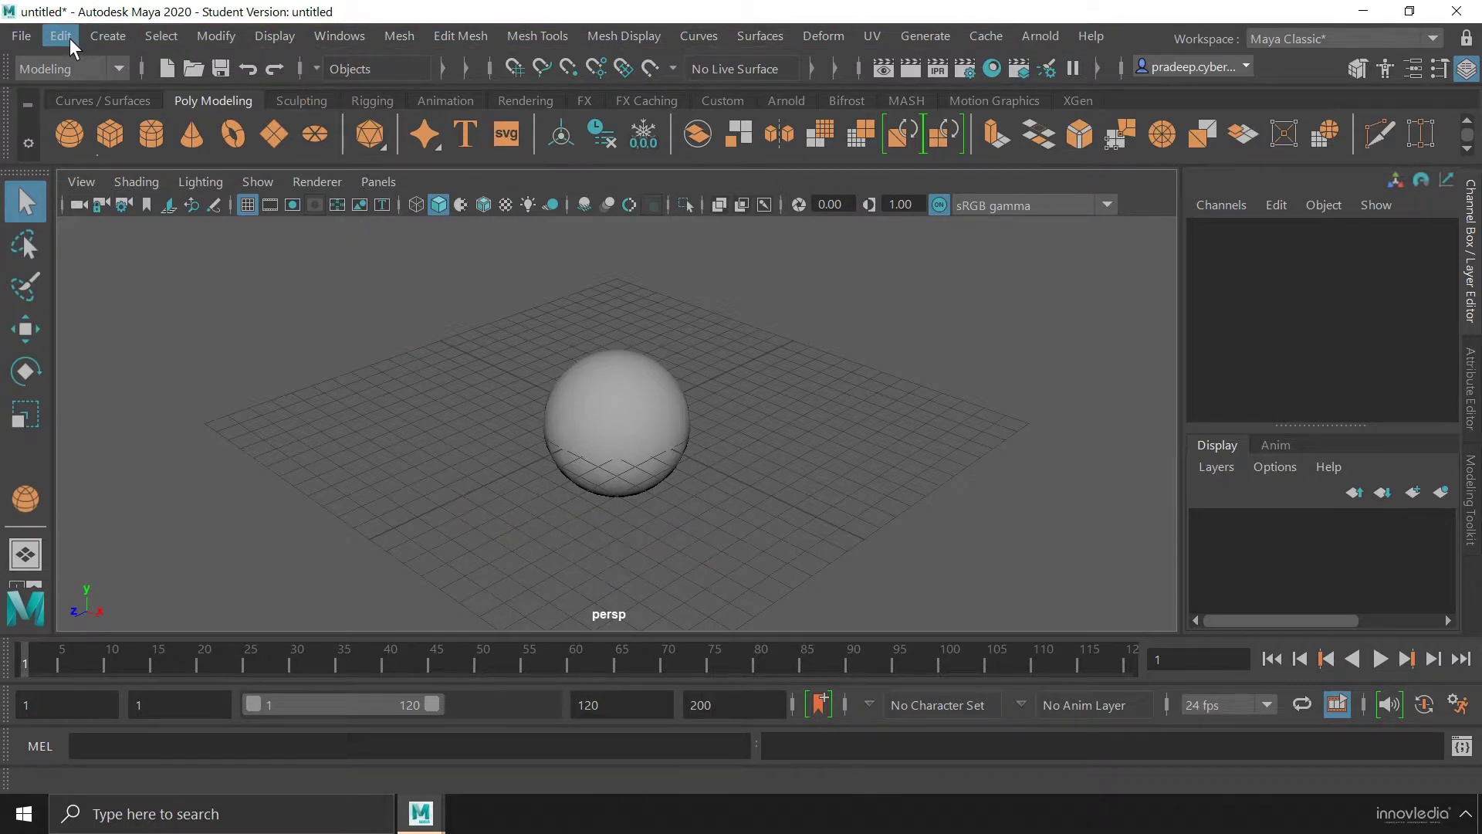
mouse_move(72, 68)
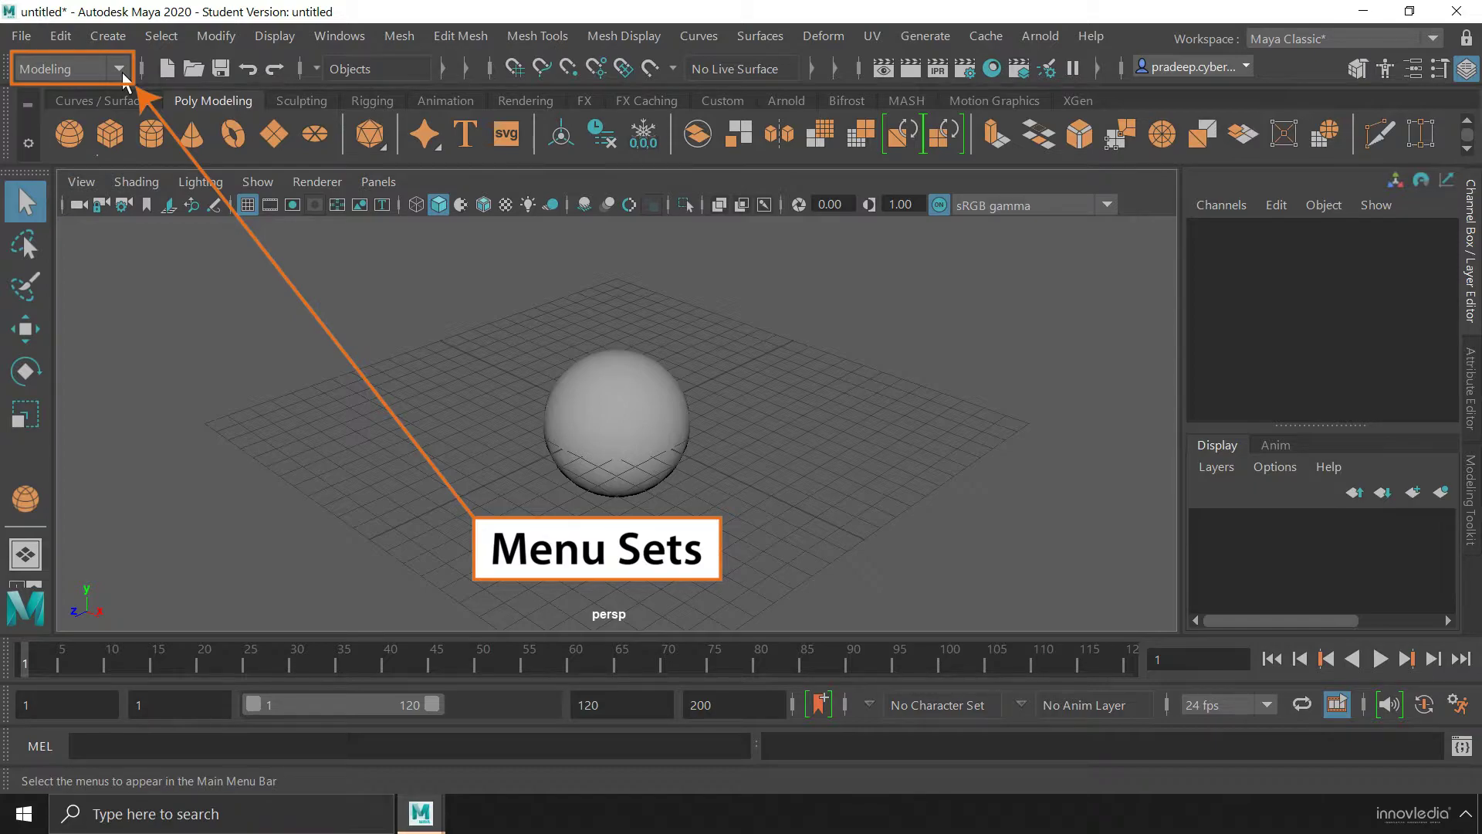
left_click(120, 69)
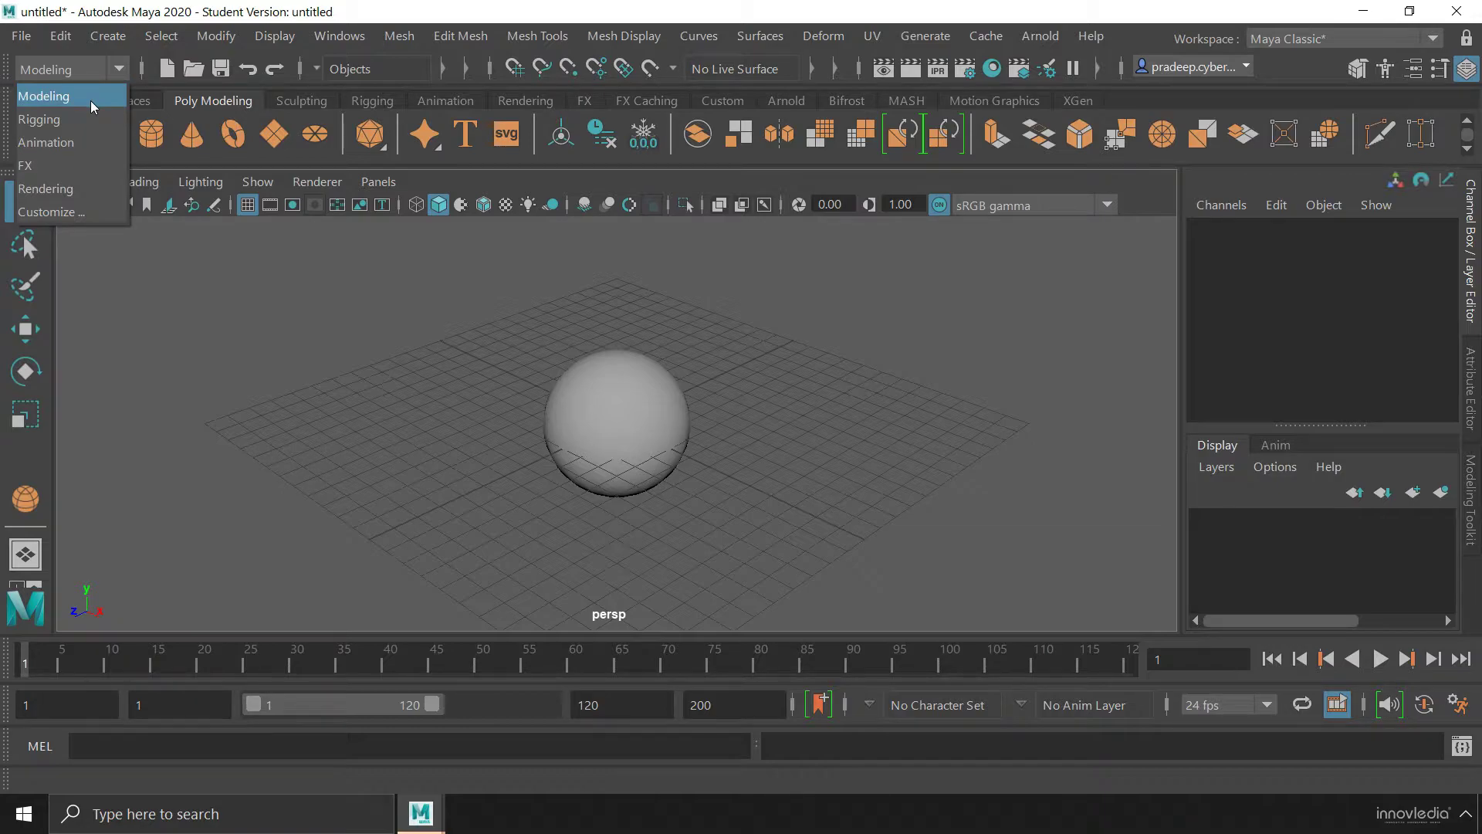
left_click(116, 69)
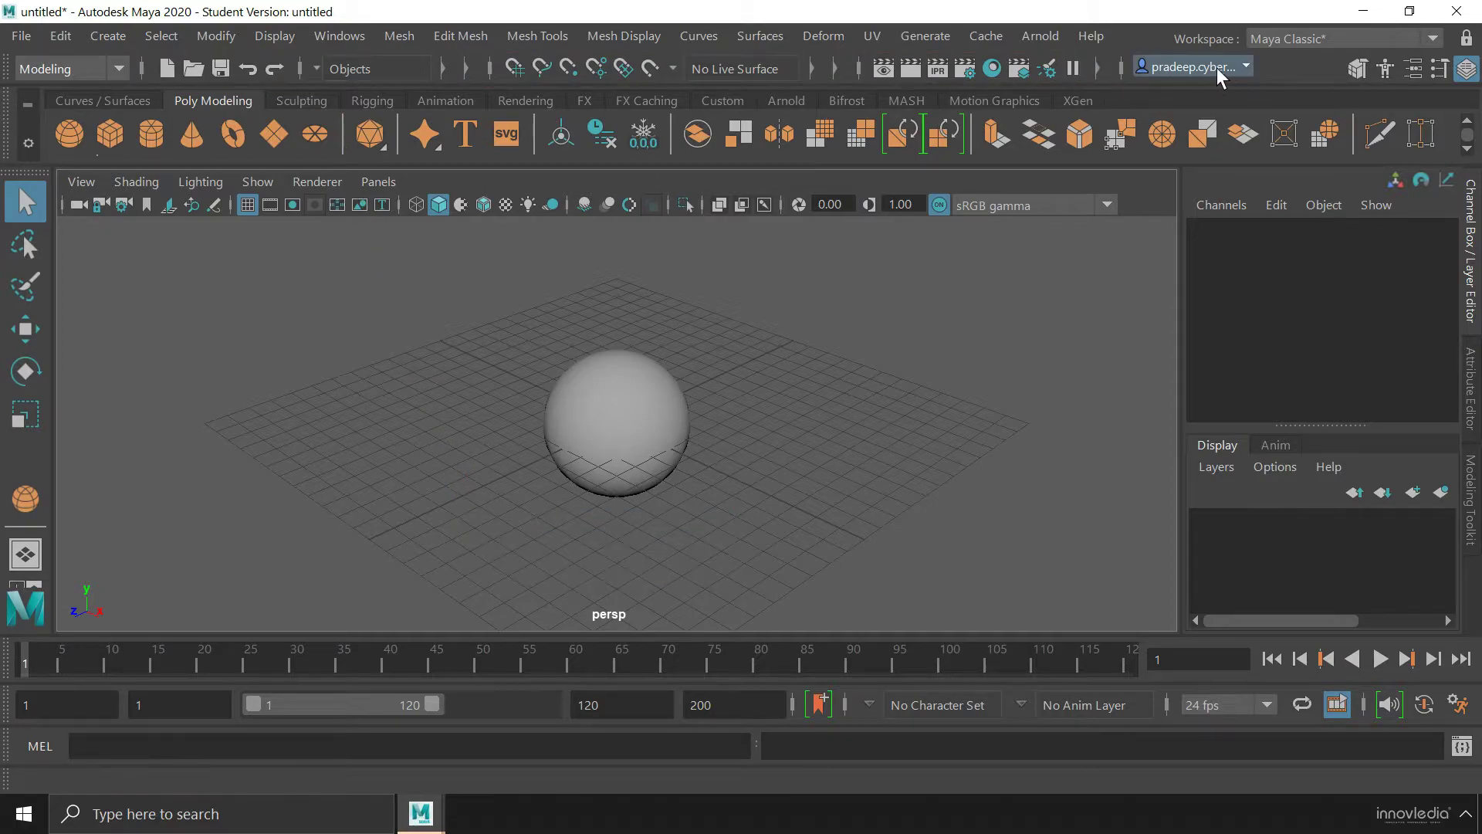
left_click(1243, 69)
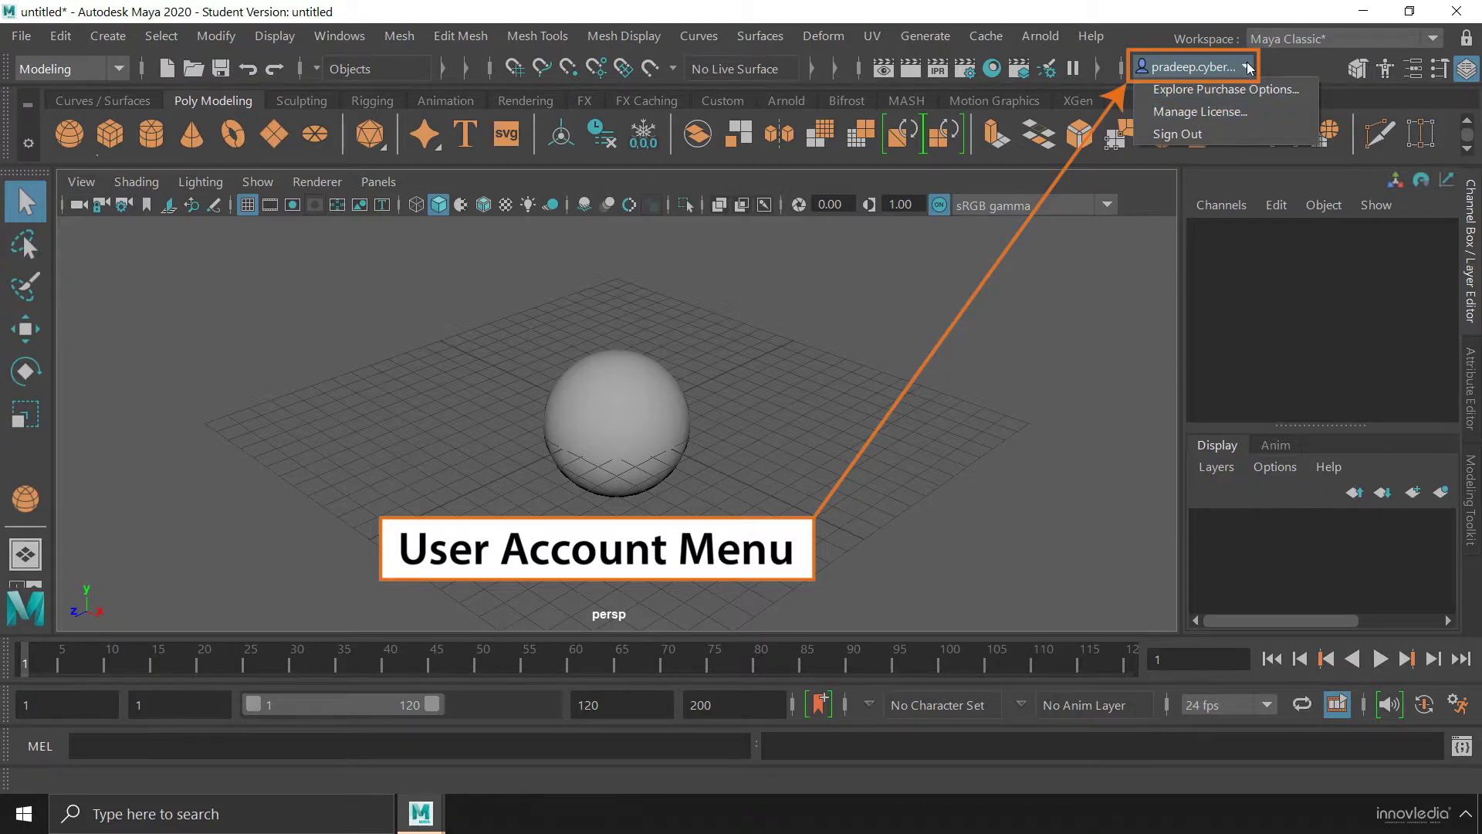
left_click(1248, 68)
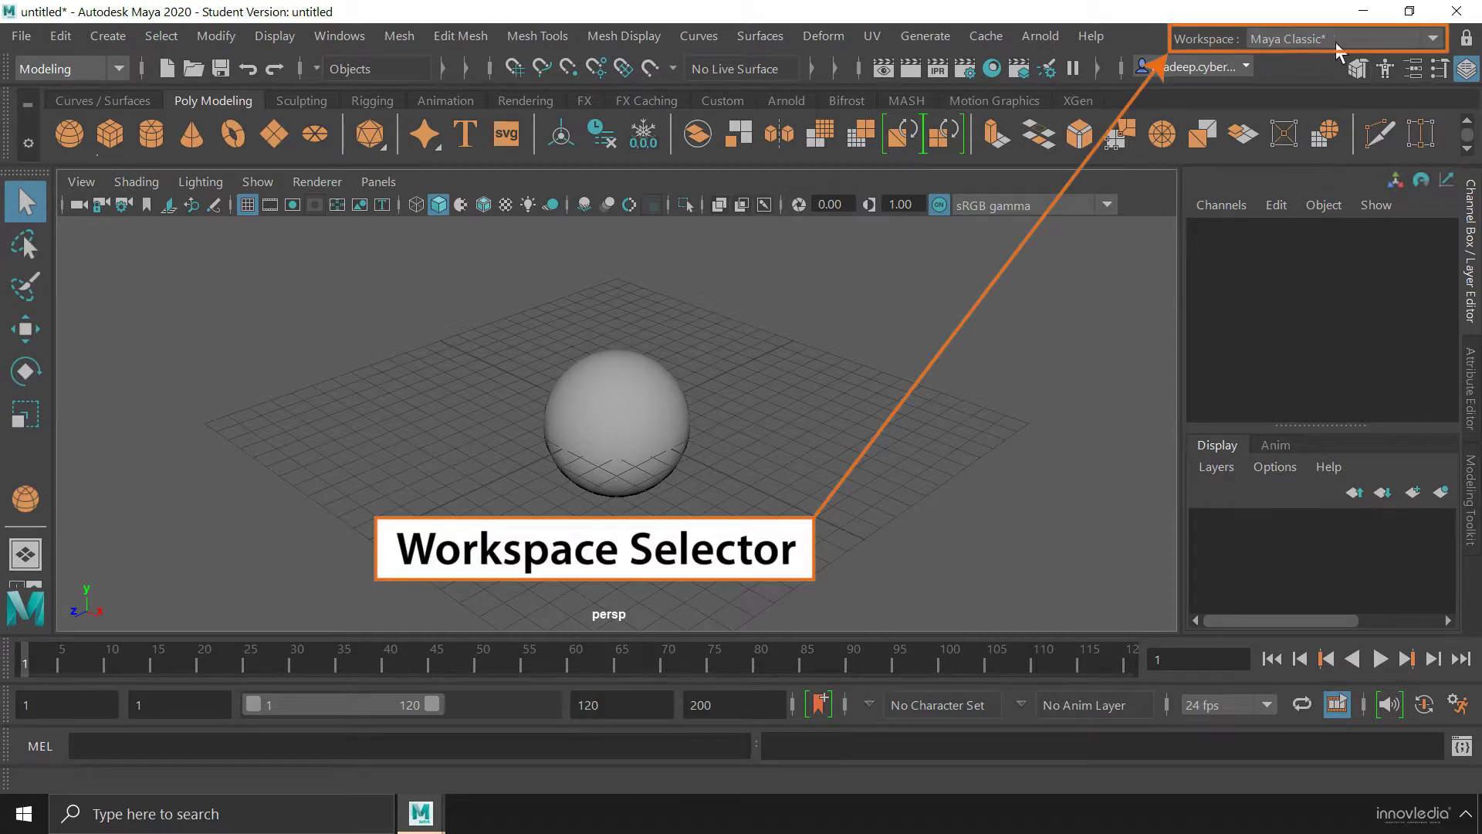
left_click(1421, 42)
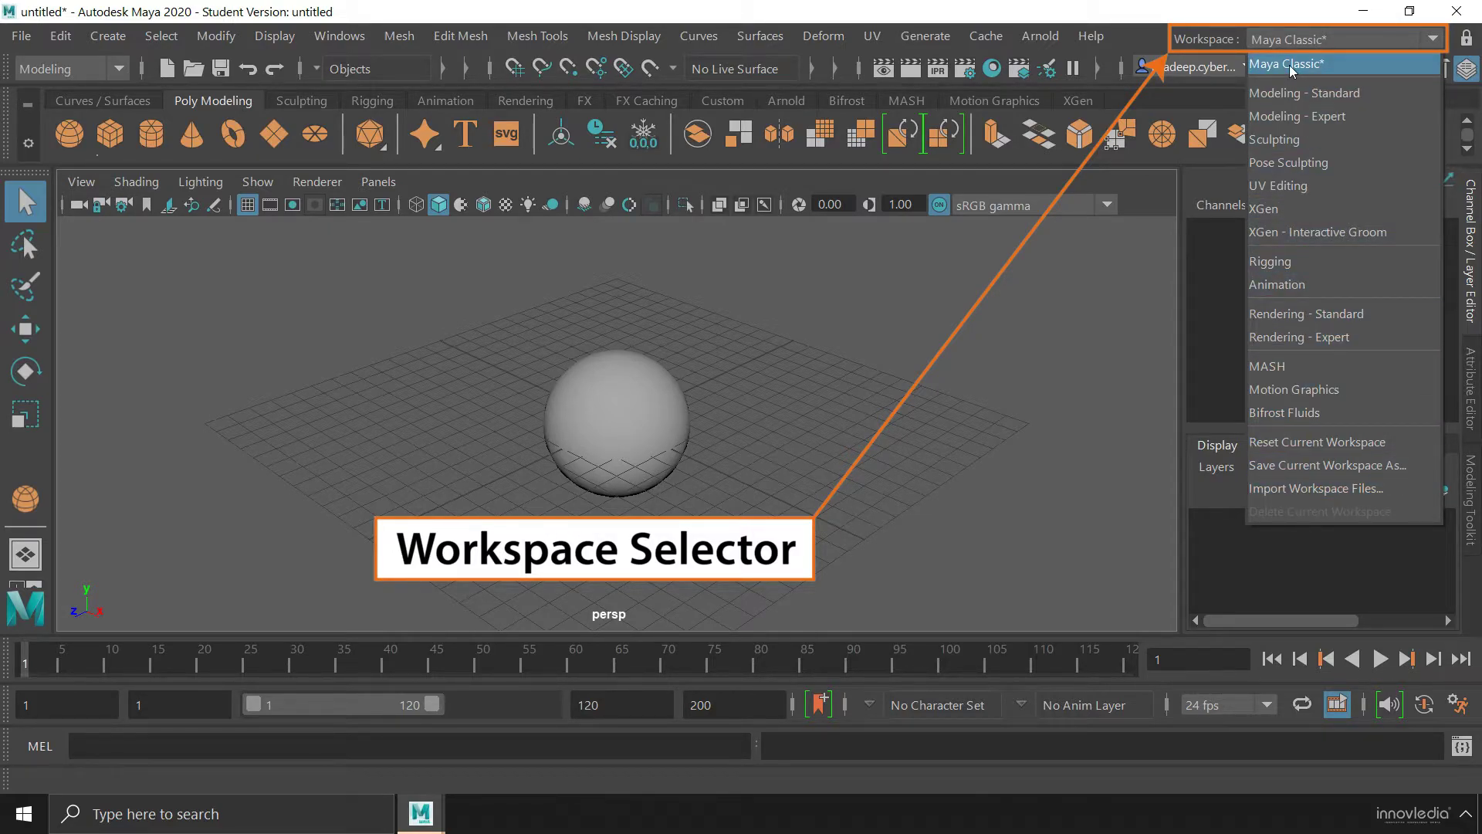
left_click(1324, 51)
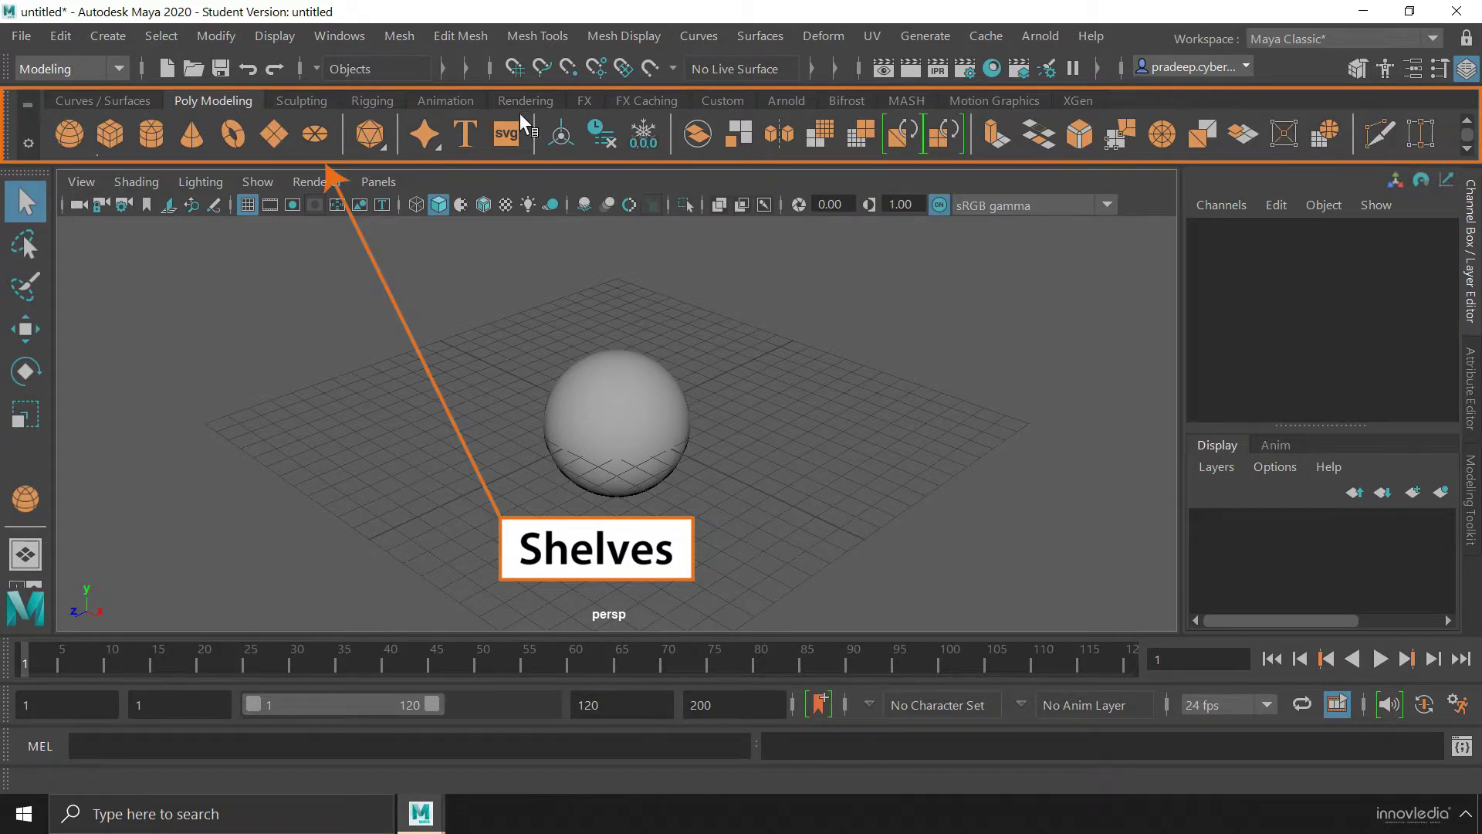
left_click(240, 102)
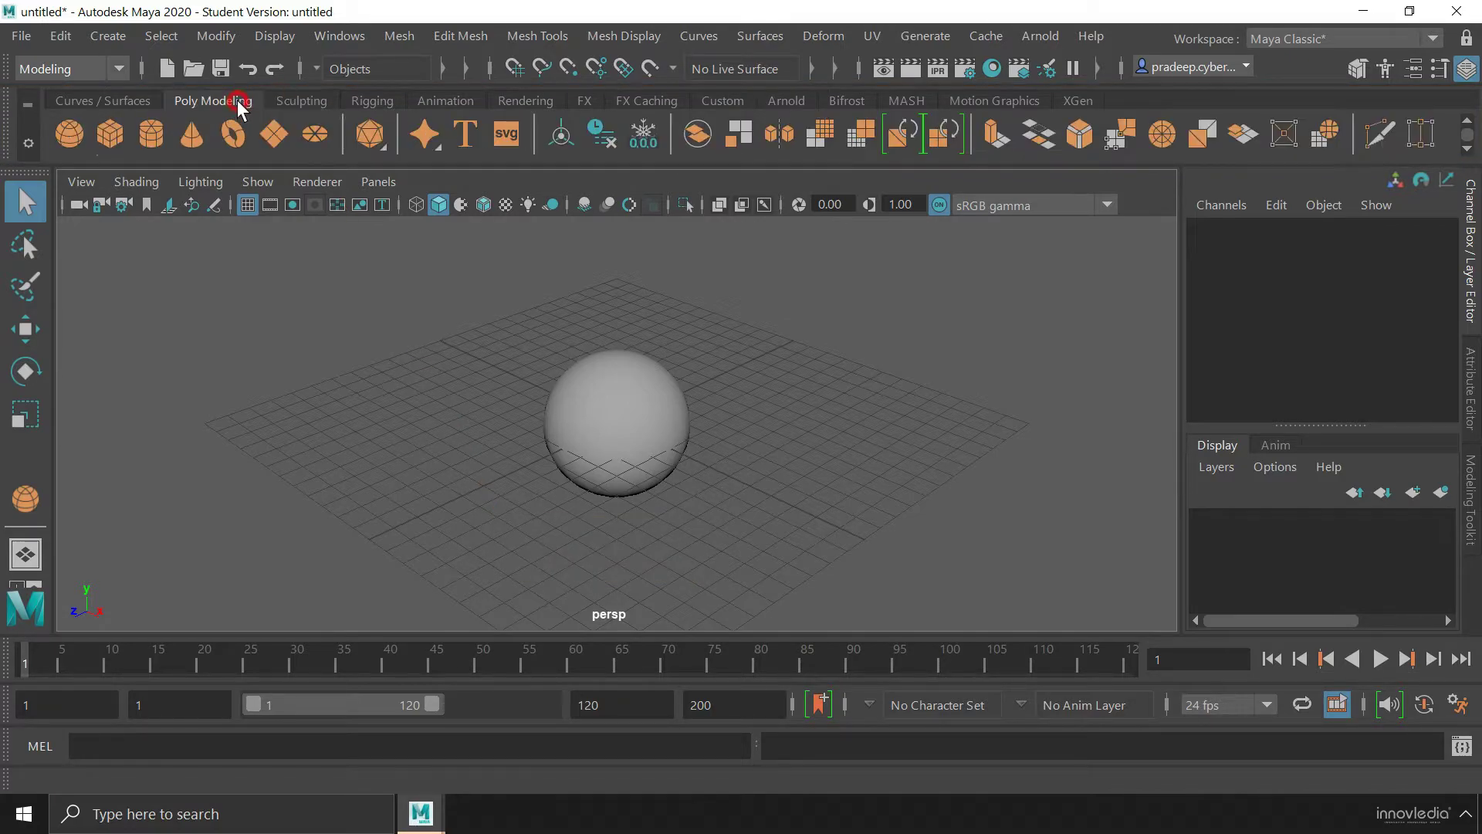
left_click(141, 103)
left_click(203, 100)
Step: Toggle the Layer Editor between Anim and Display layers, then switch to the Attribute Editor
left_click(1269, 447)
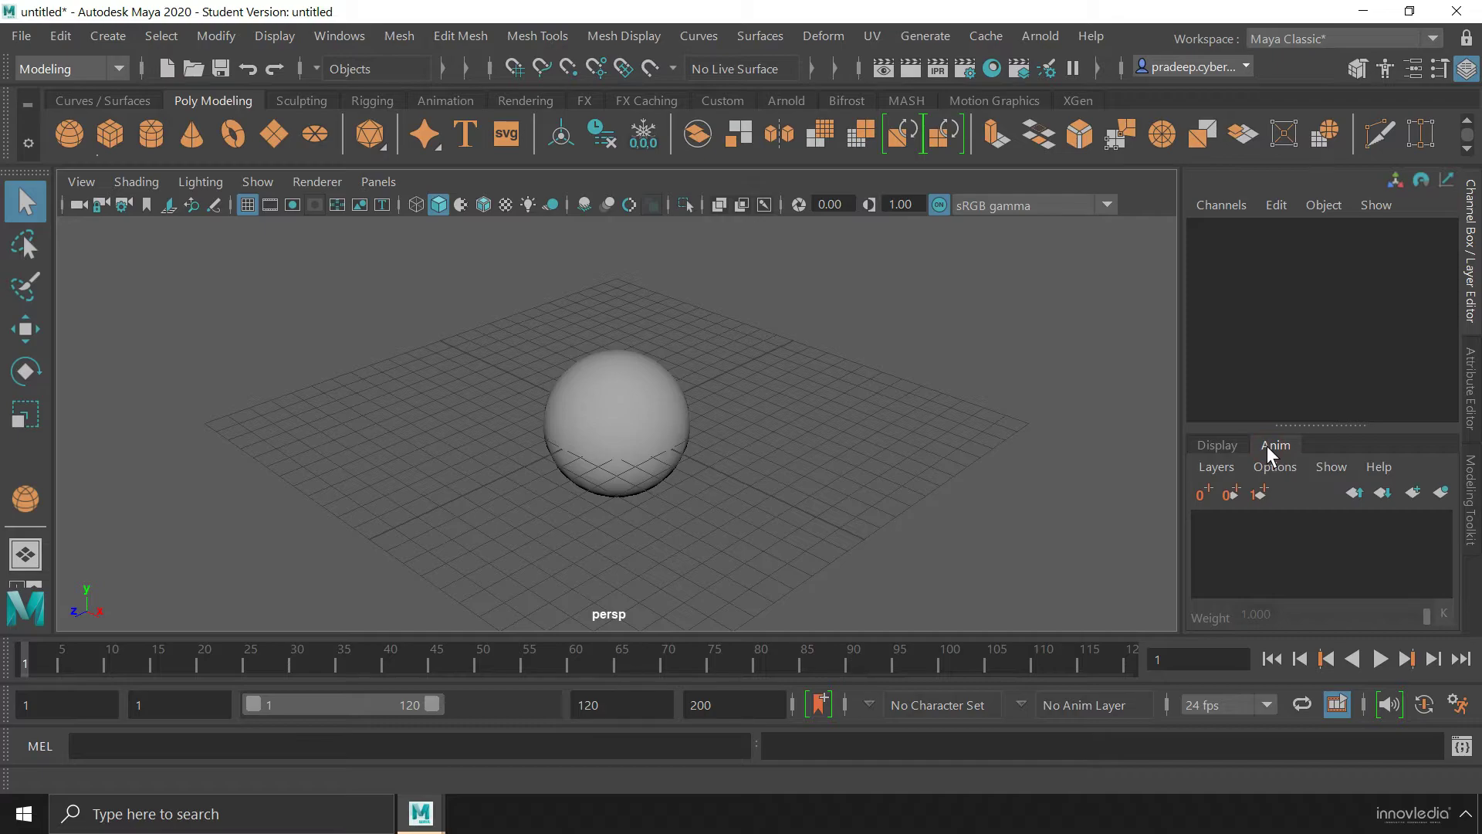
left_click(1234, 446)
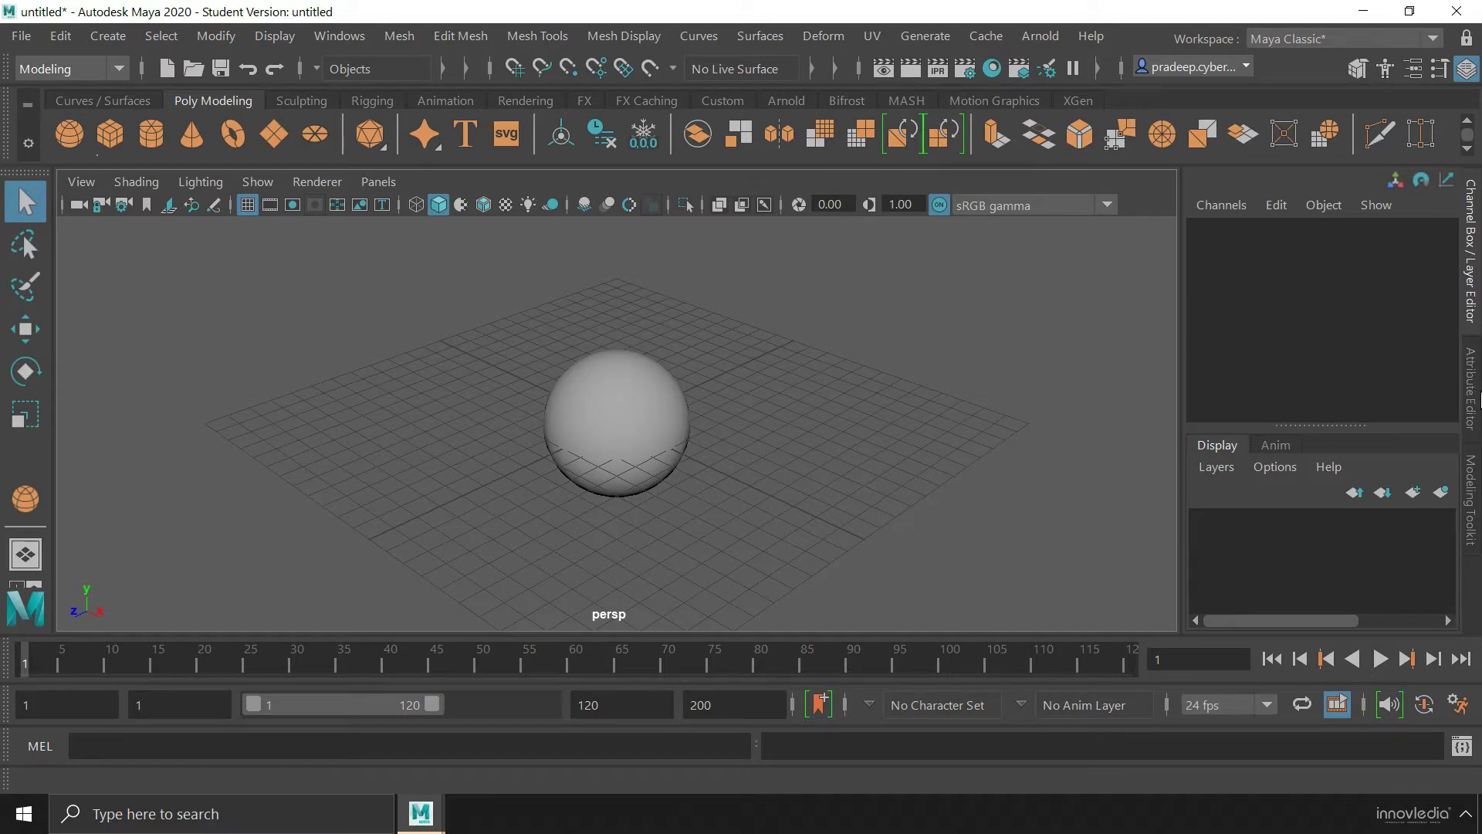
left_click(1471, 389)
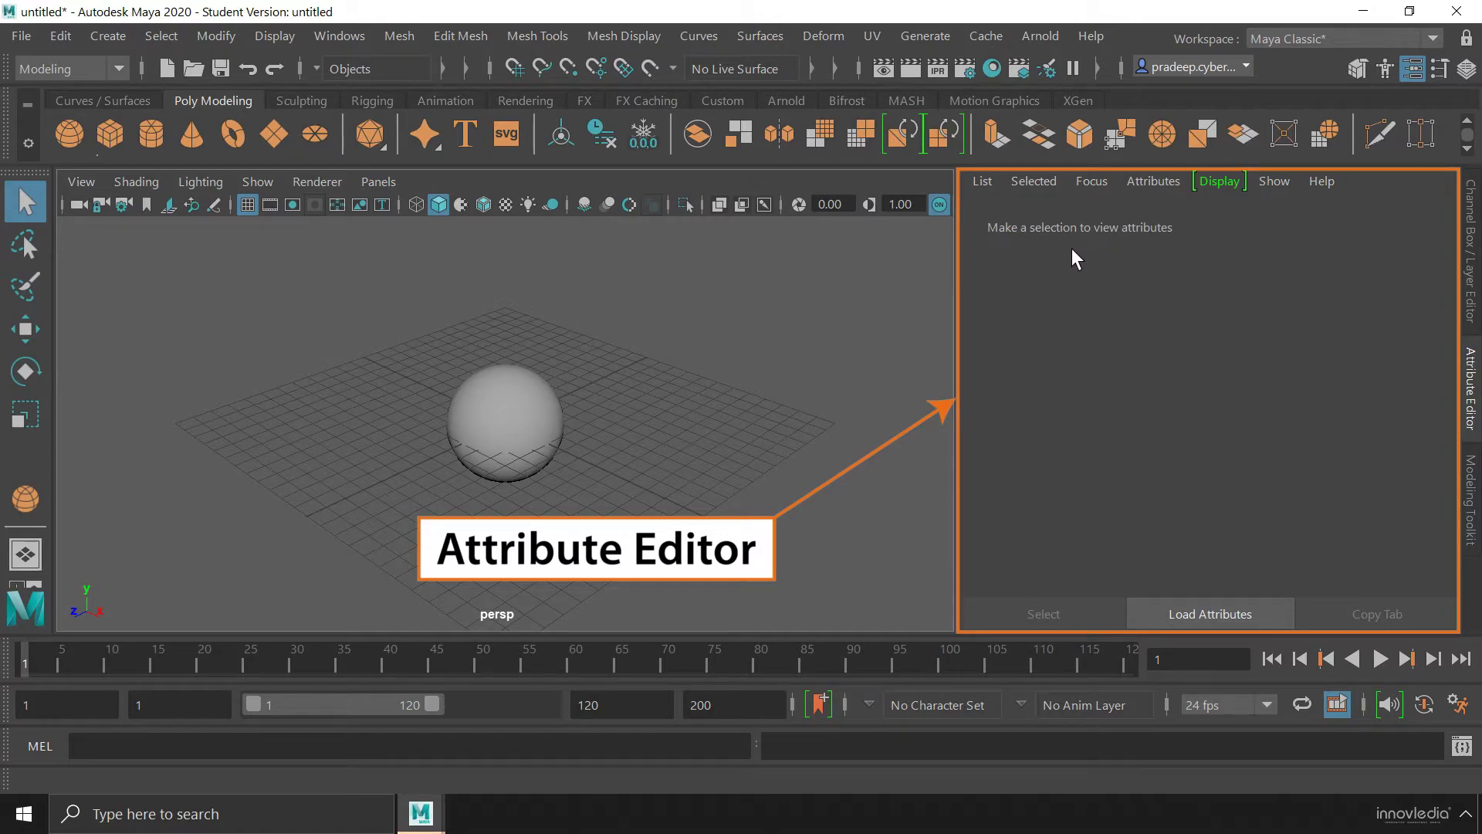
Step: Select the sphere to view pSphere1's transform attributes, then deselect it
left_click(508, 400)
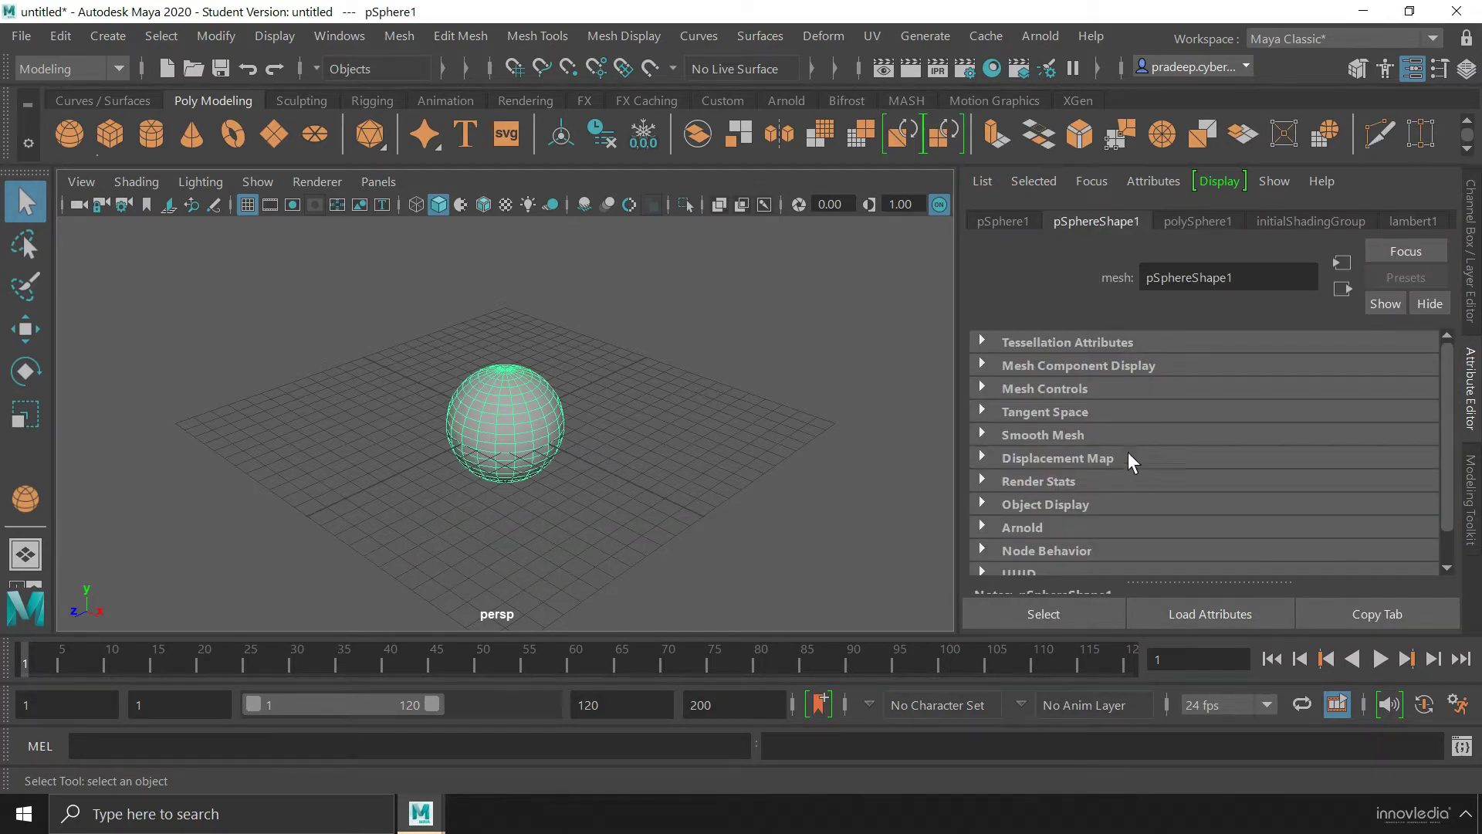
left_click(1003, 221)
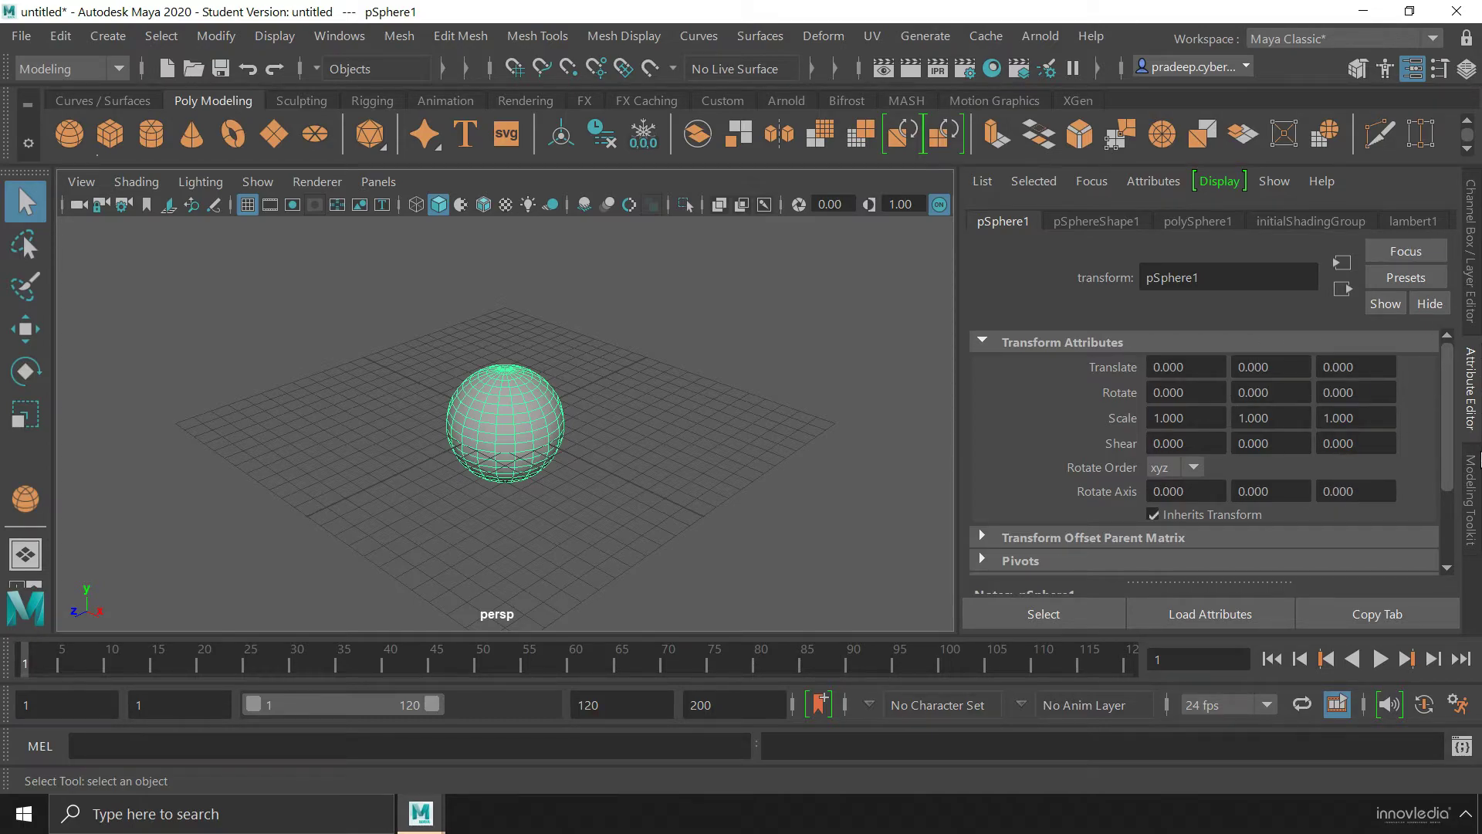
left_click(749, 426)
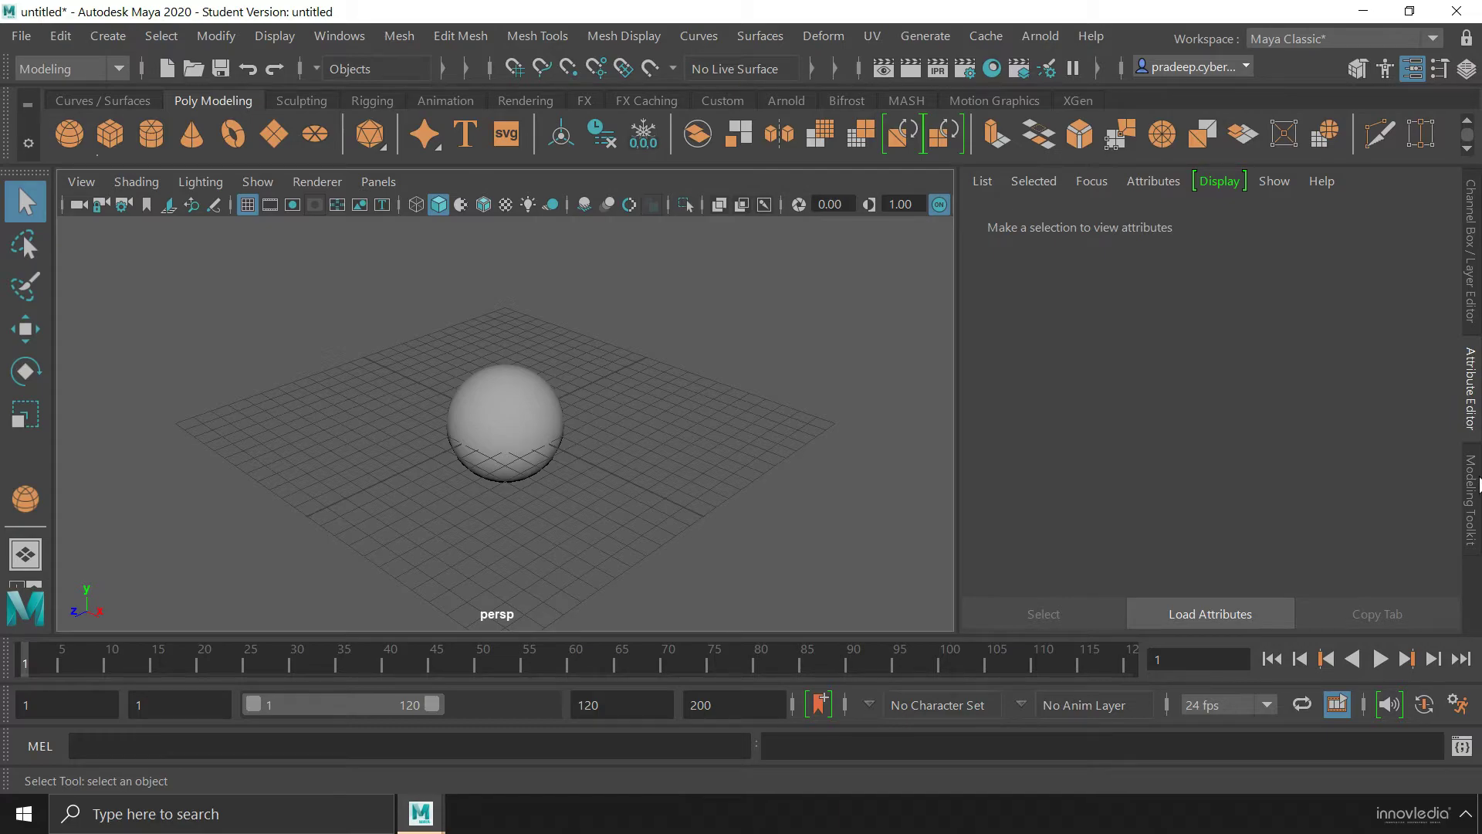
Step: Show the Modeling Toolkit panel and scroll down through its contents and back up
left_click(1472, 489)
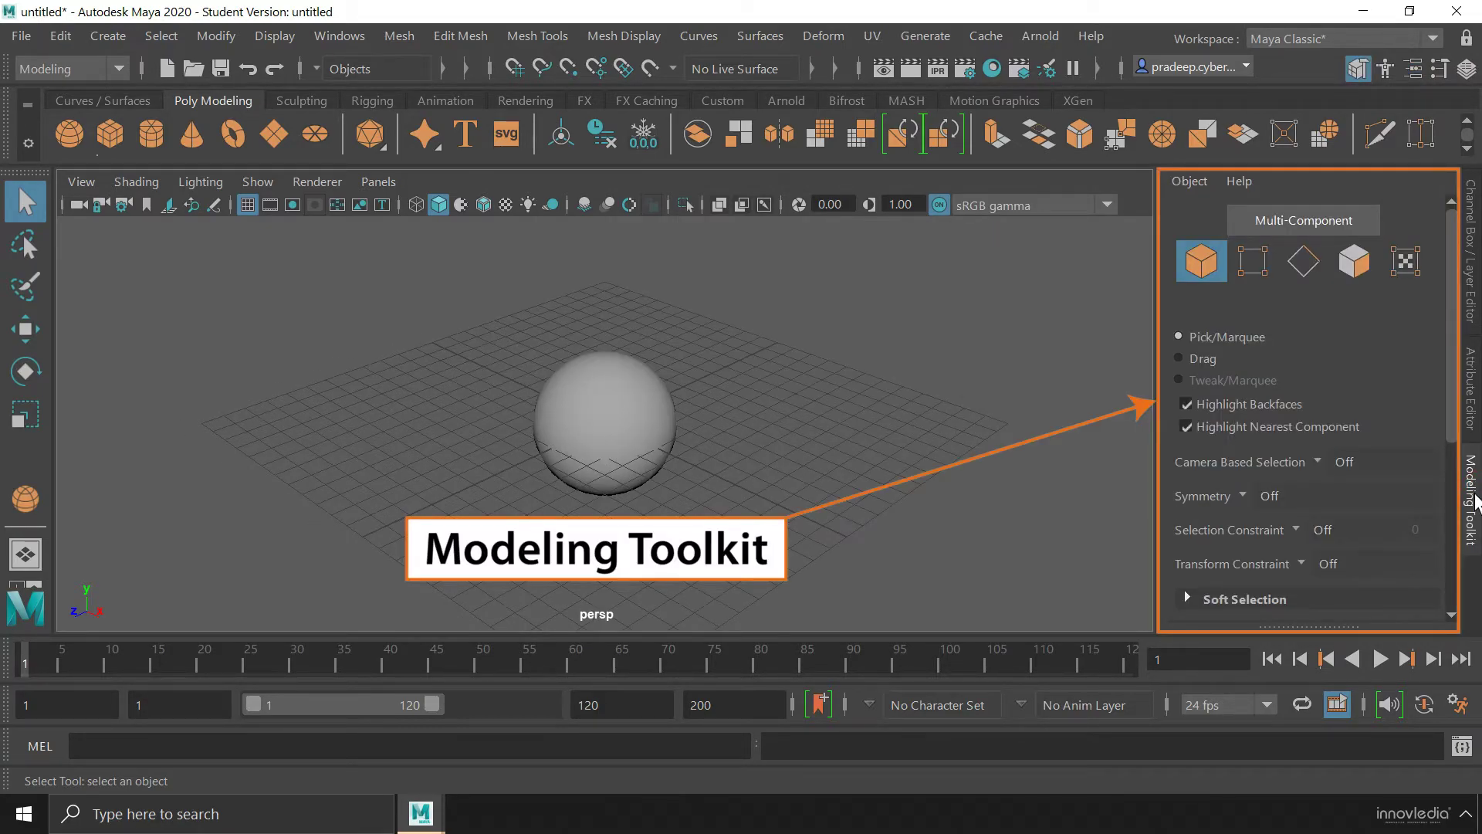
left_click_drag(1452, 262, 1457, 426)
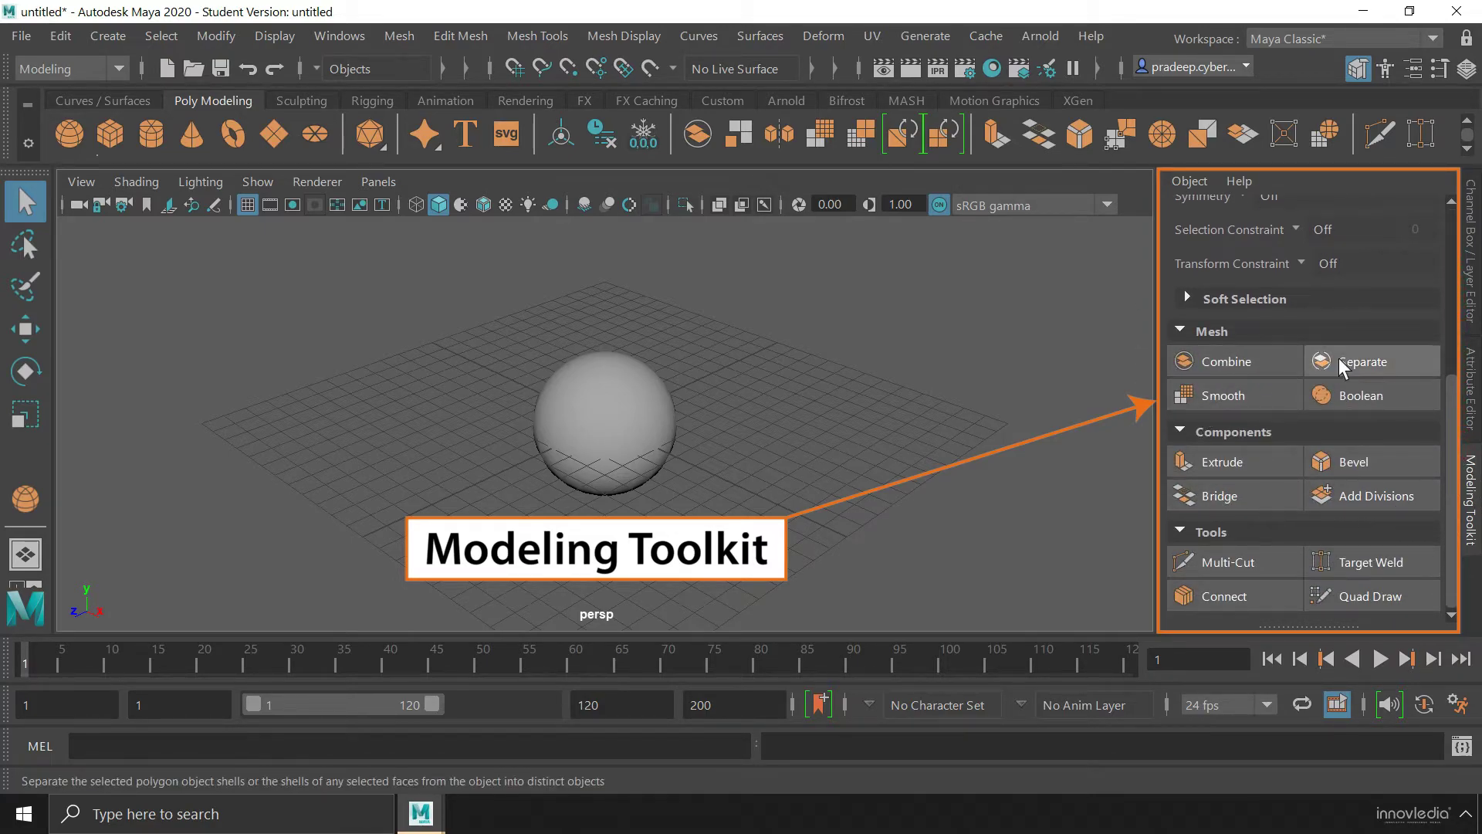
left_click_drag(1448, 506, 1459, 309)
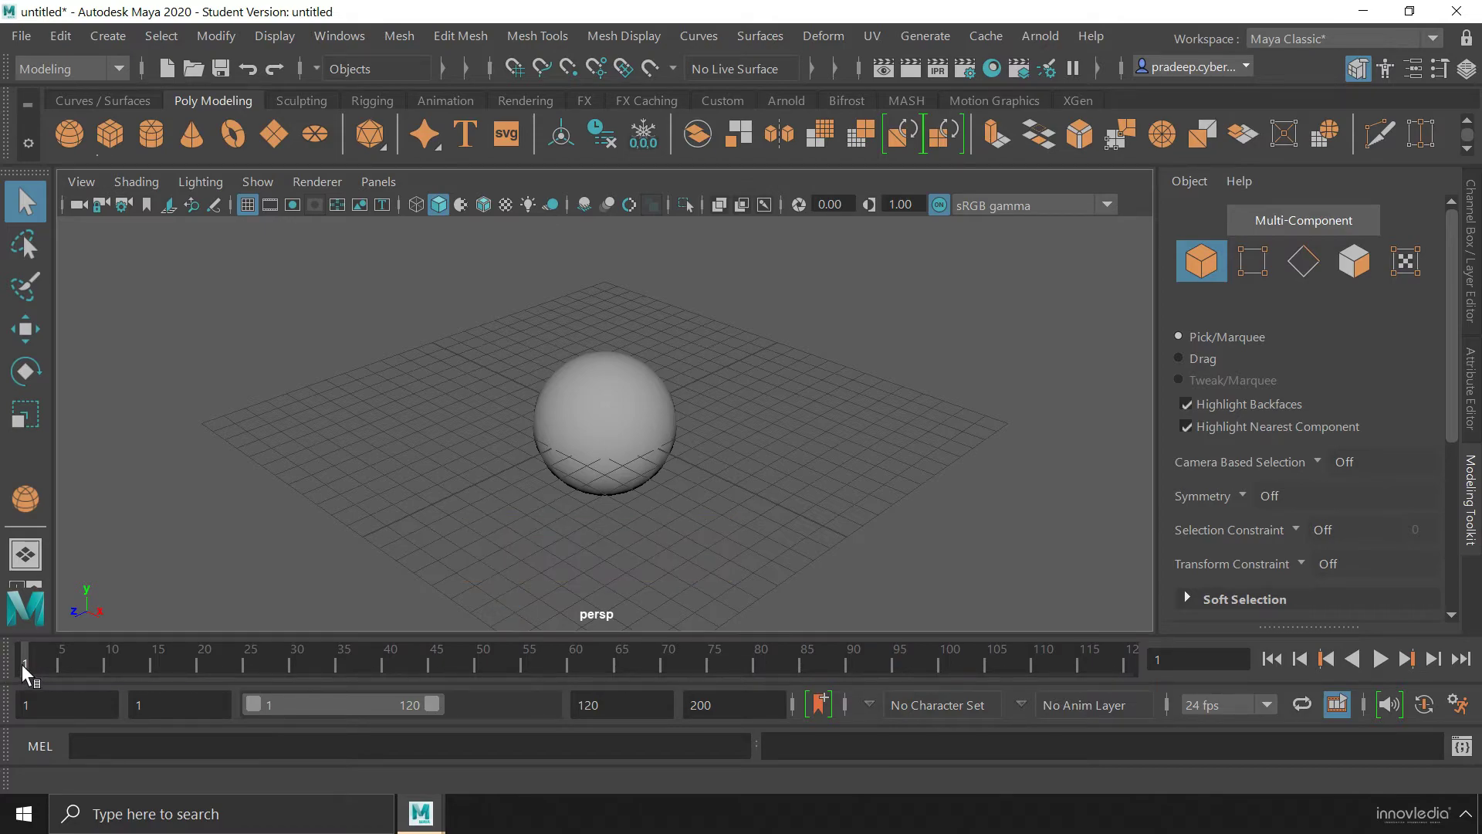
mouse_move(27, 669)
left_mouse_down()
mouse_move(512, 672)
mouse_move(35, 656)
left_mouse_up()
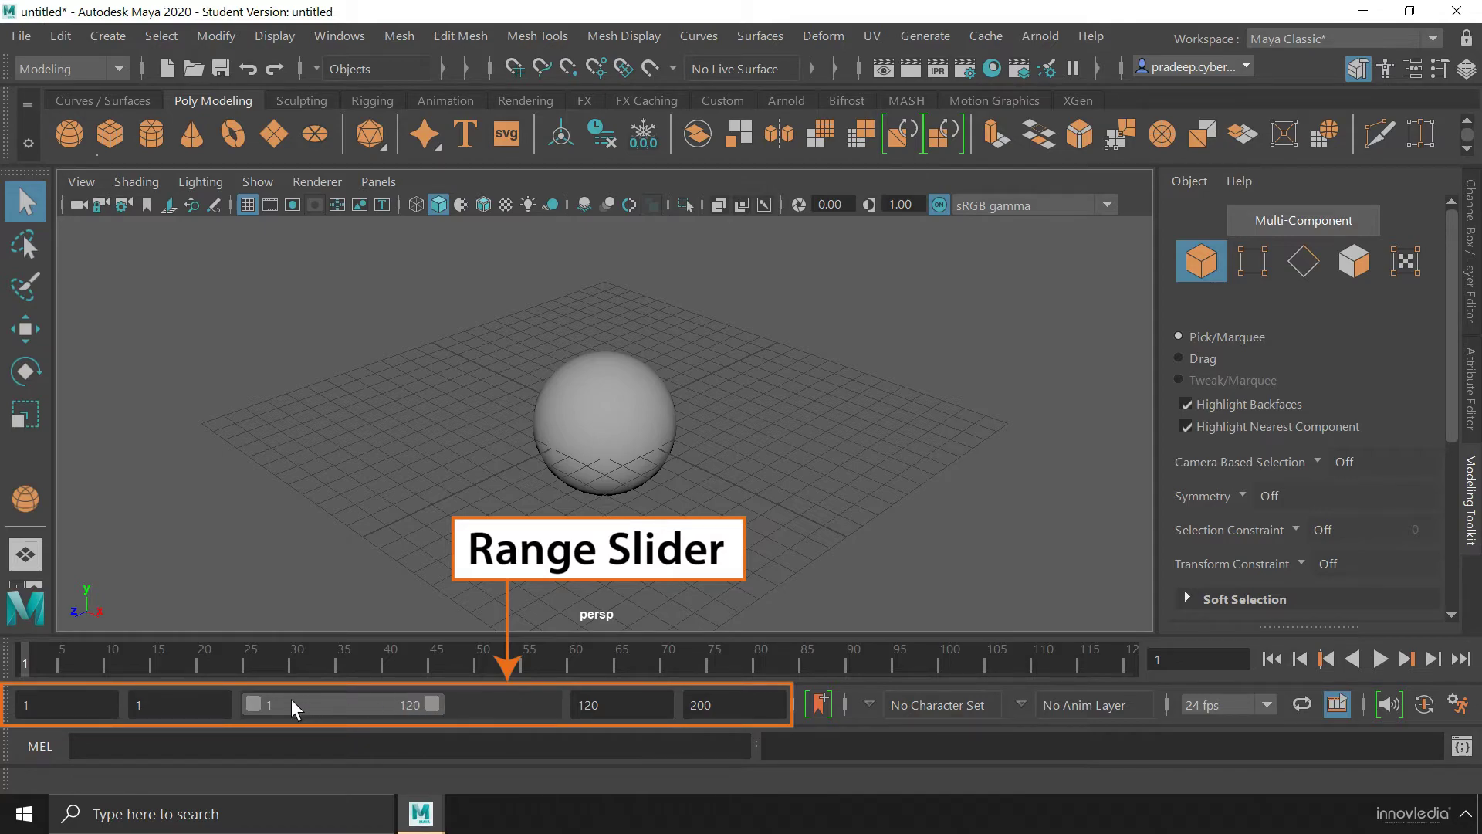
mouse_move(304, 705)
left_mouse_down()
mouse_move(469, 705)
mouse_move(308, 715)
left_mouse_up()
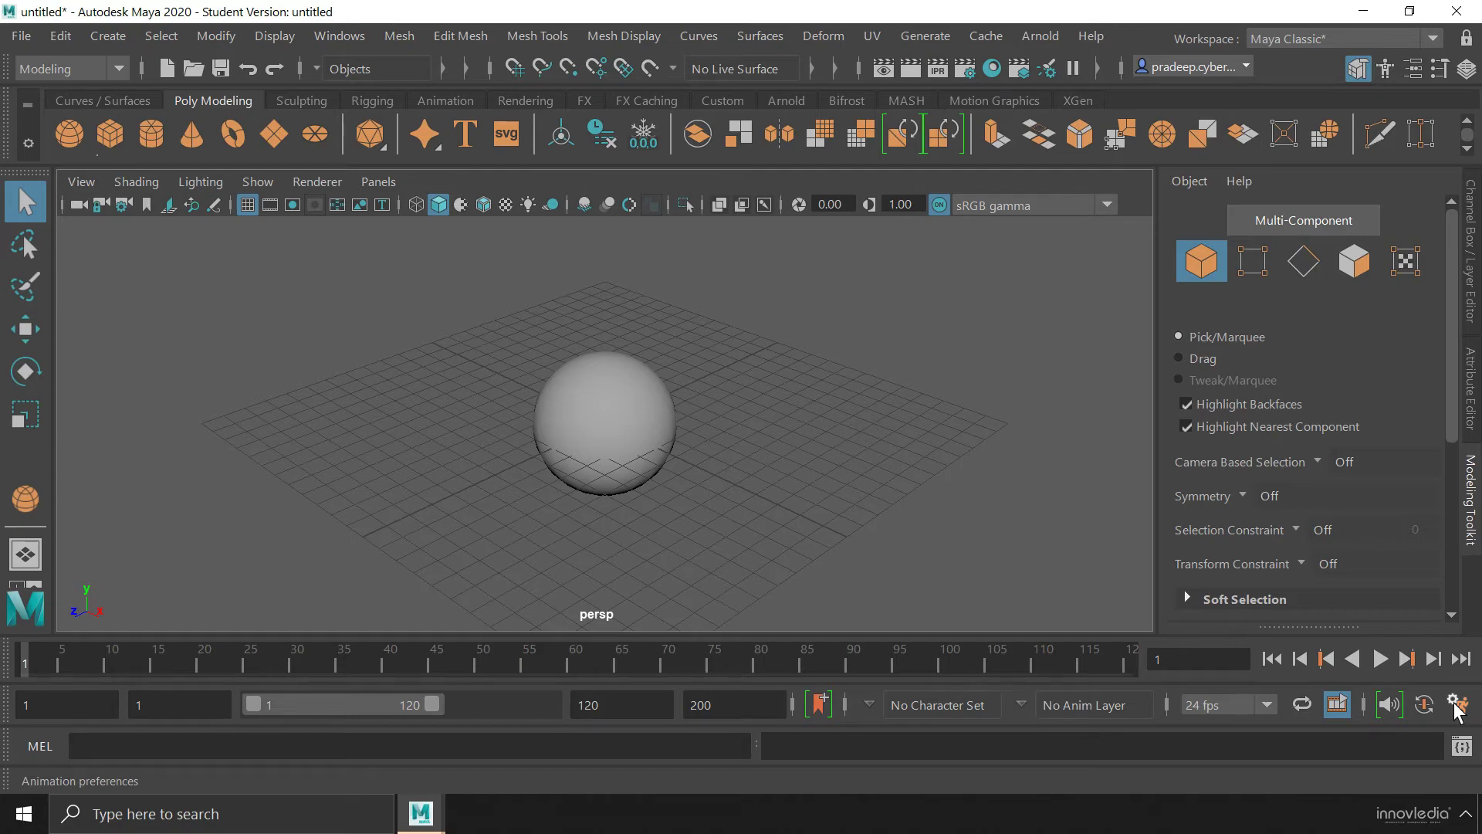
left_click(42, 749)
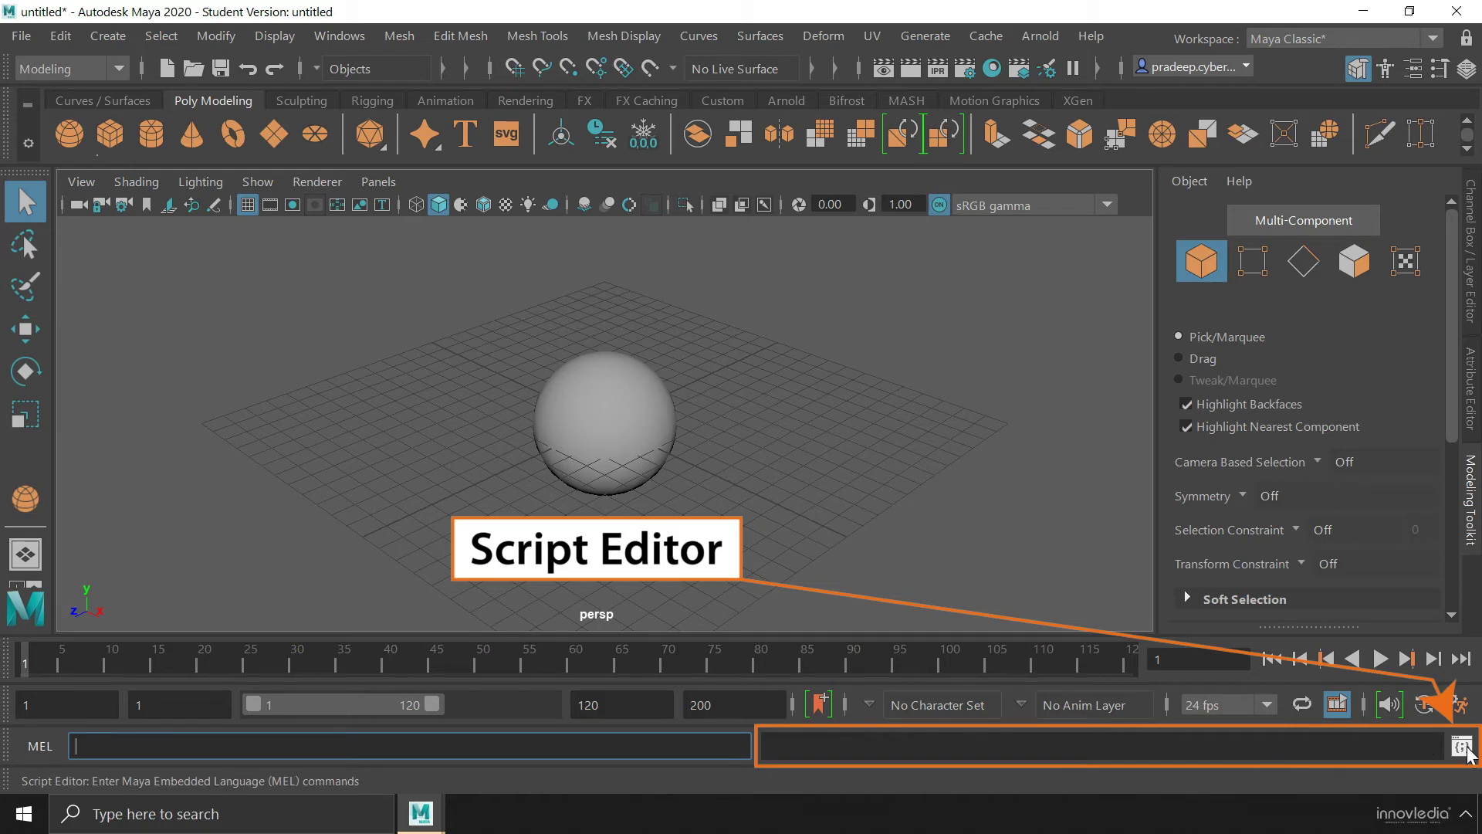
left_click(1462, 747)
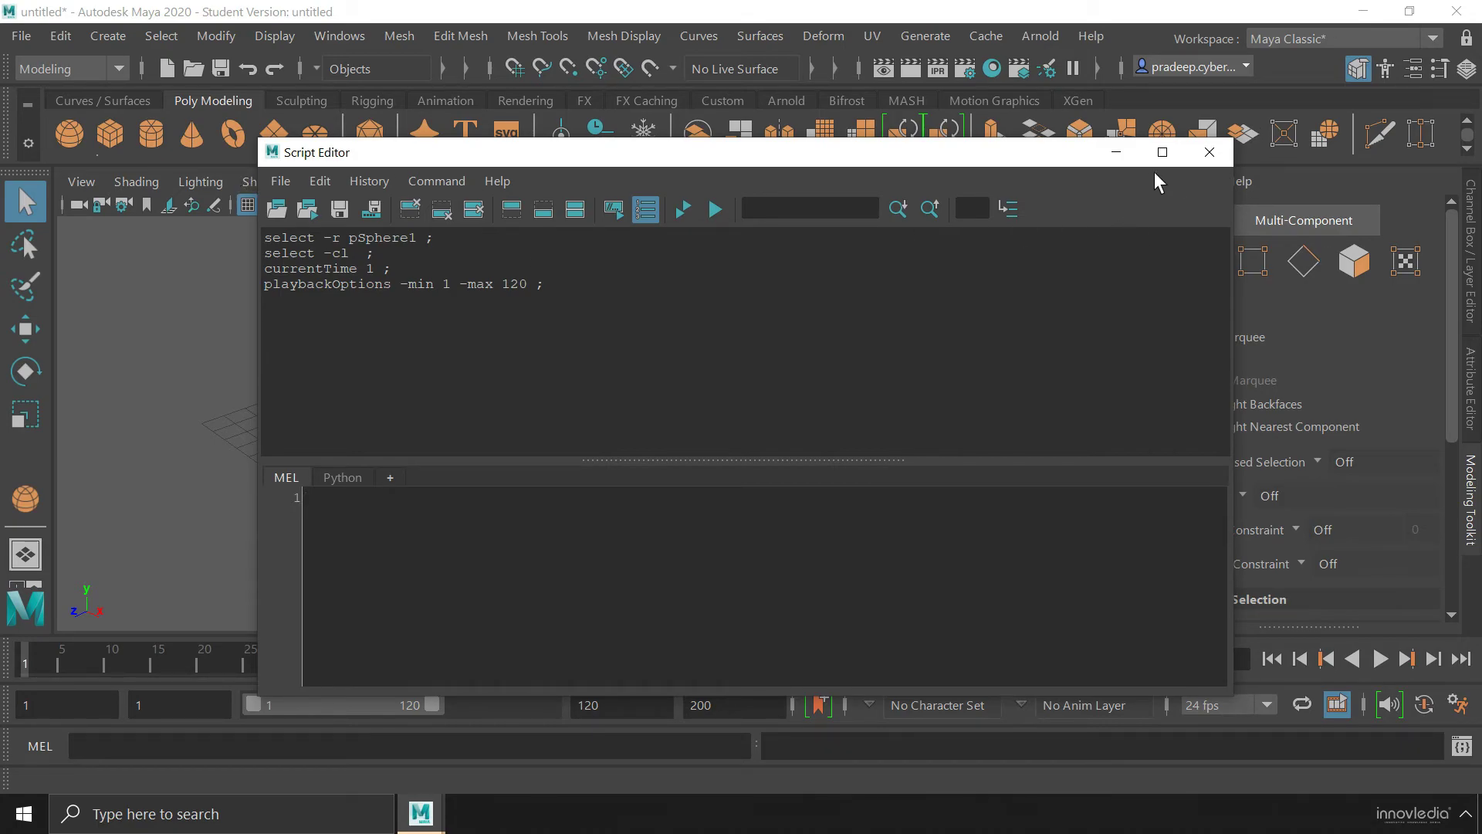
left_click(1208, 152)
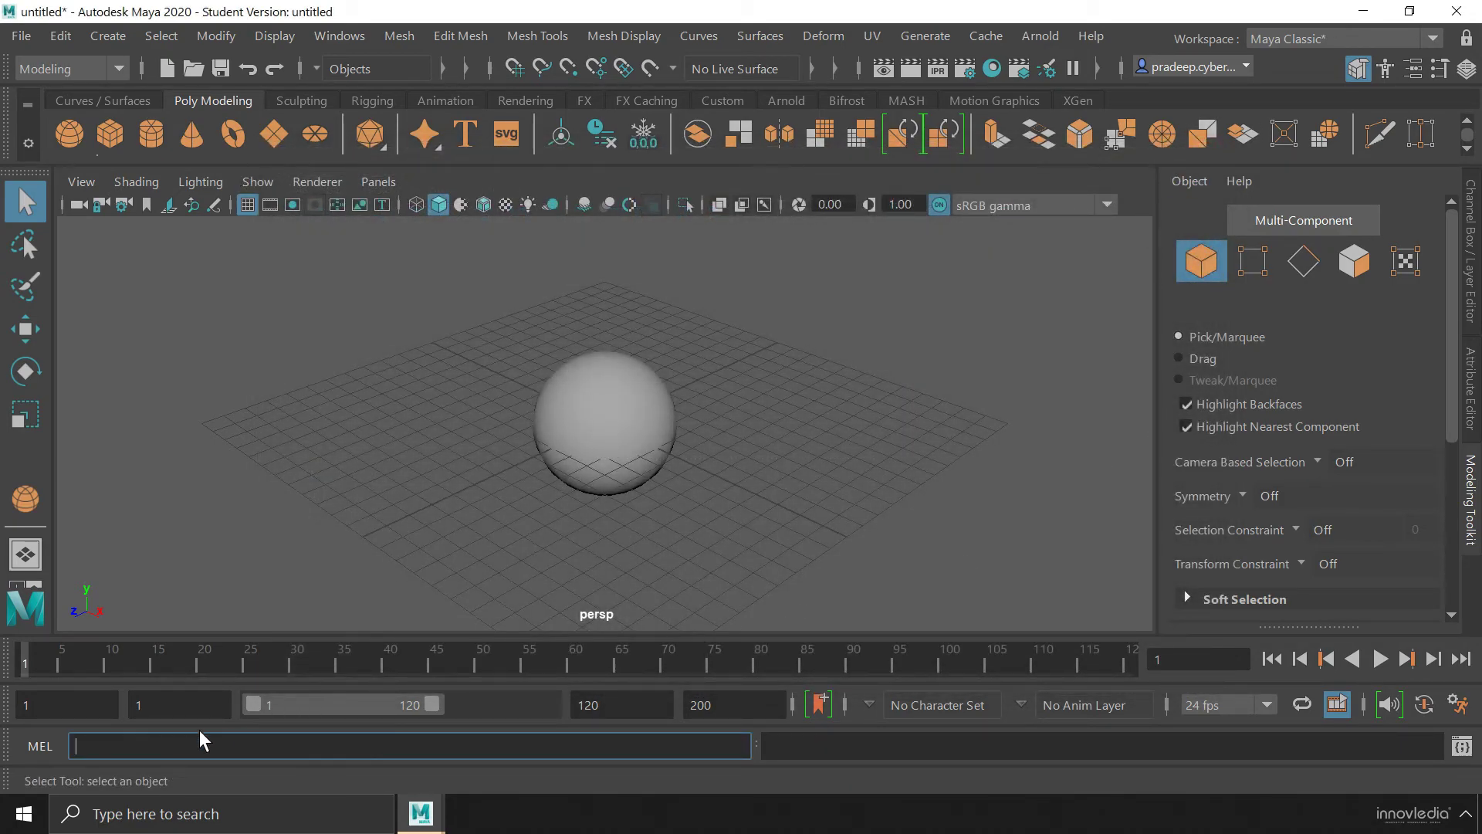